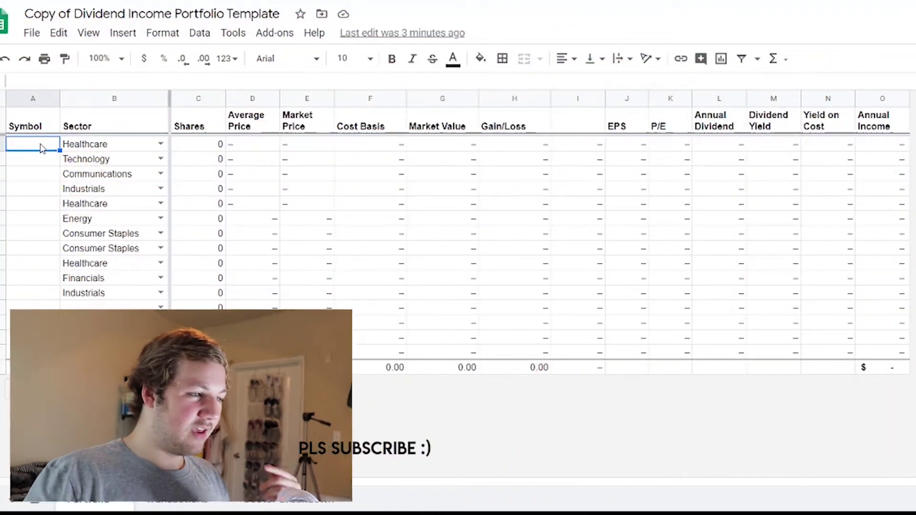
- Enter Ko as the first holding's symbol so its price, EPS and dividend data fill in
text(Ko)
key(Return)
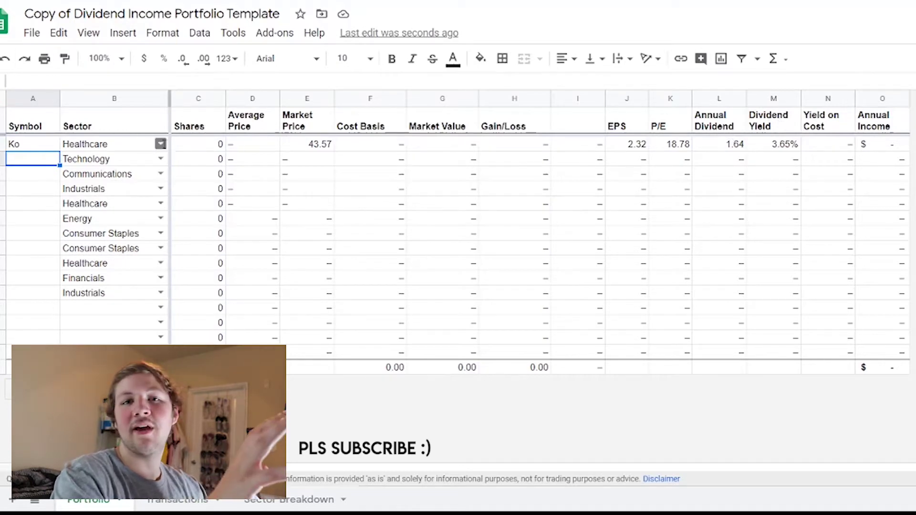
click(161, 143)
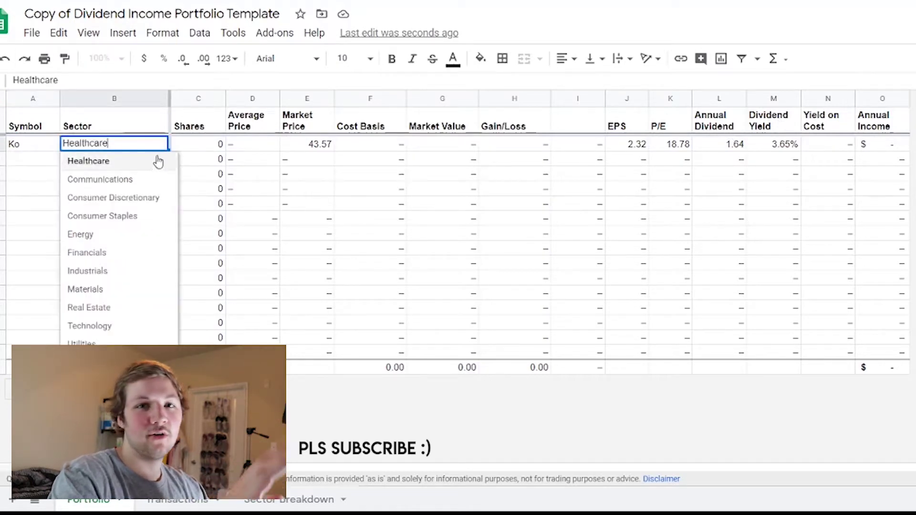
- Make Consumer Discretionary KO's sector, glance at Sector Breakdown, then return to Portfolio
click(152, 198)
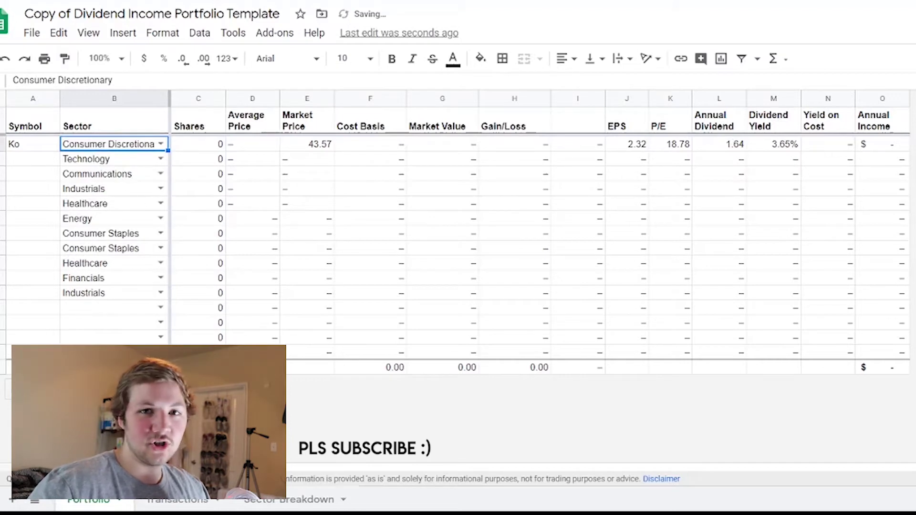
click(306, 500)
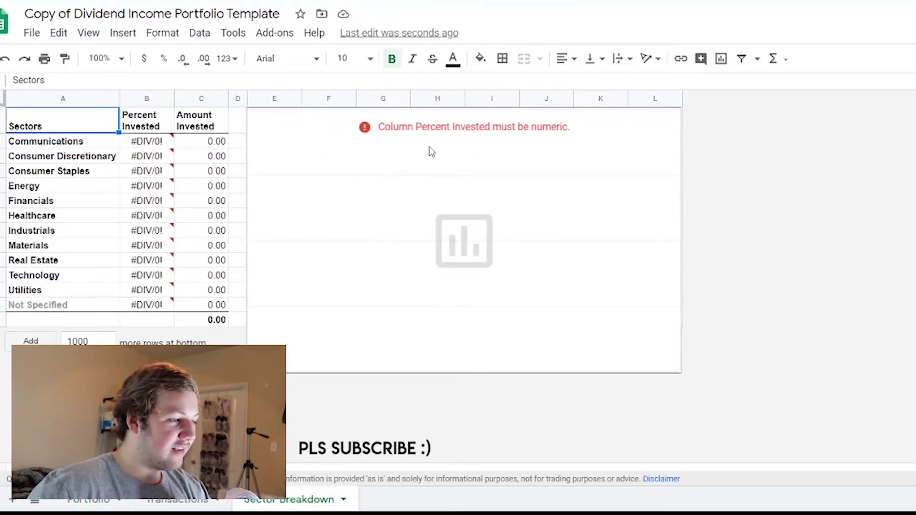
click(100, 499)
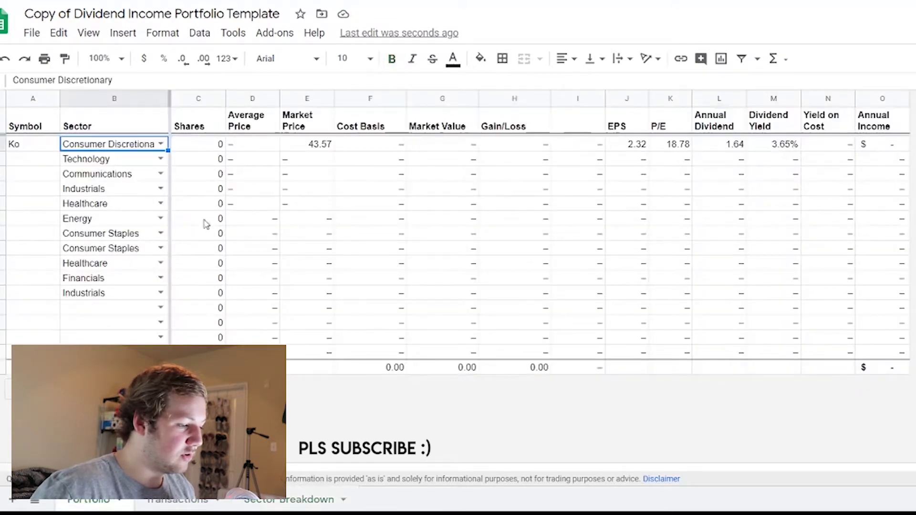
- Enter 20 as KO's share count
click(211, 145)
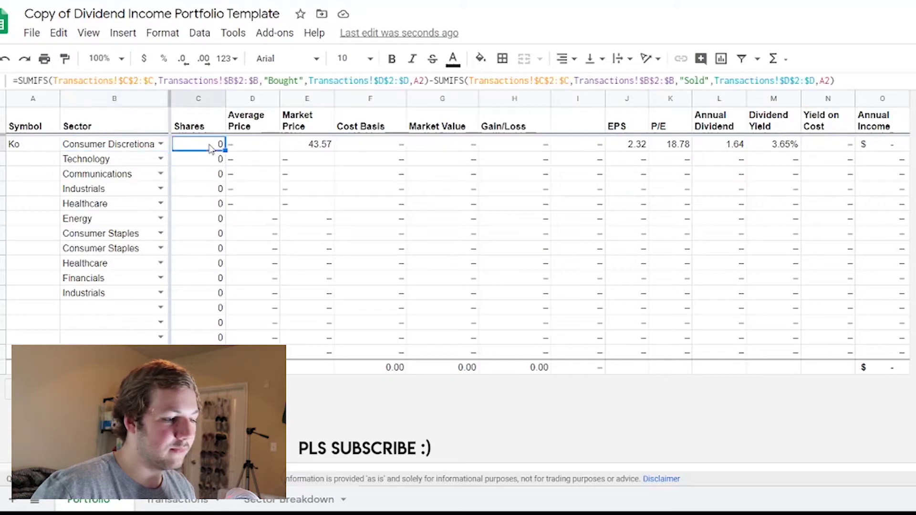
key(Down)
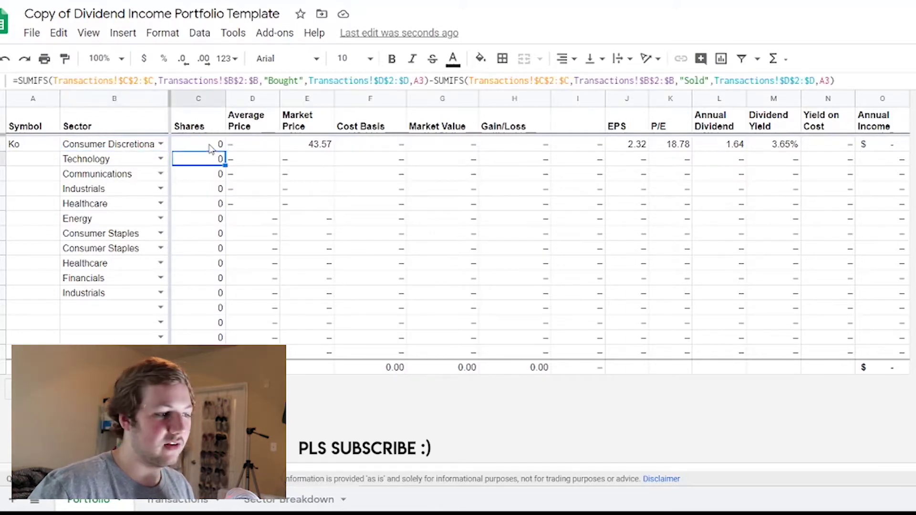
click(211, 145)
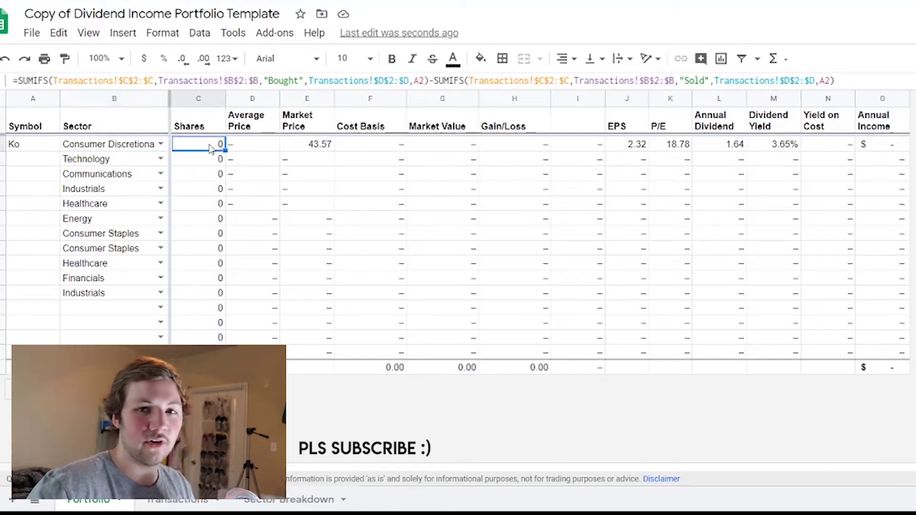
text(20)
key(Return)
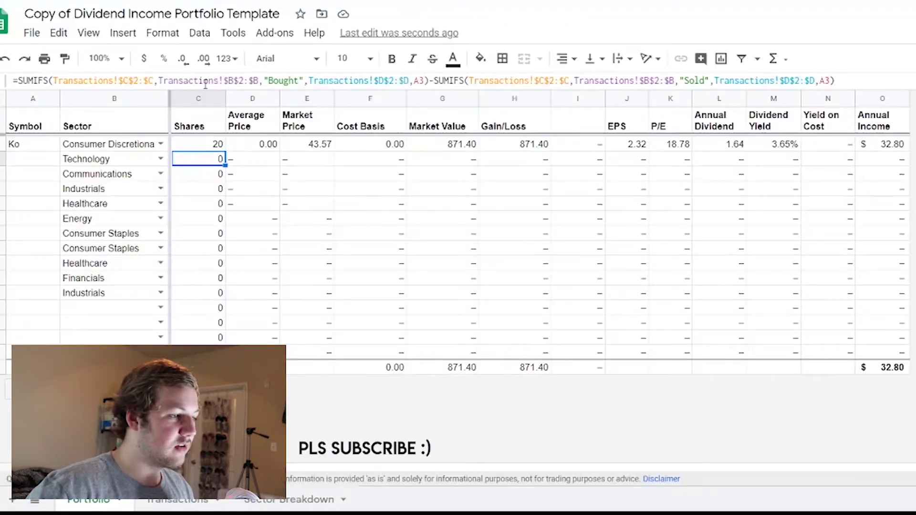
- Enter 850 as KO's cost basis
click(395, 152)
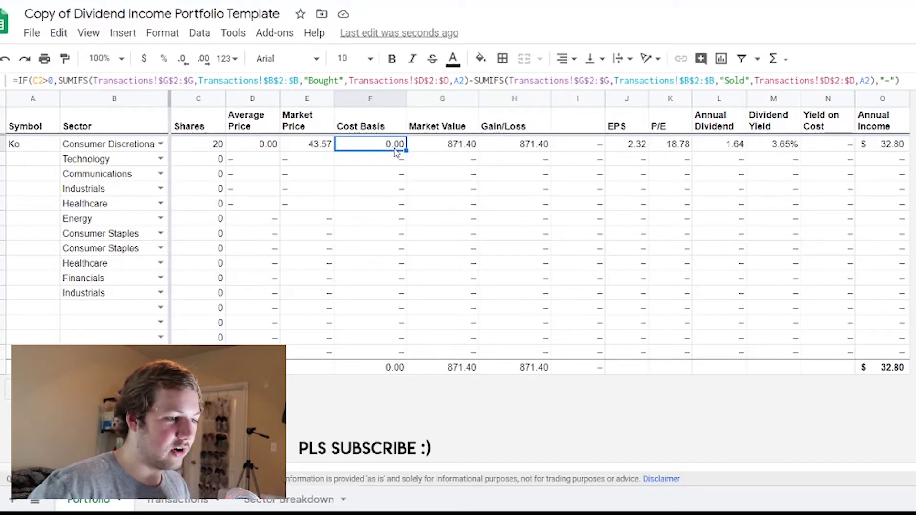
text(850)
key(Return)
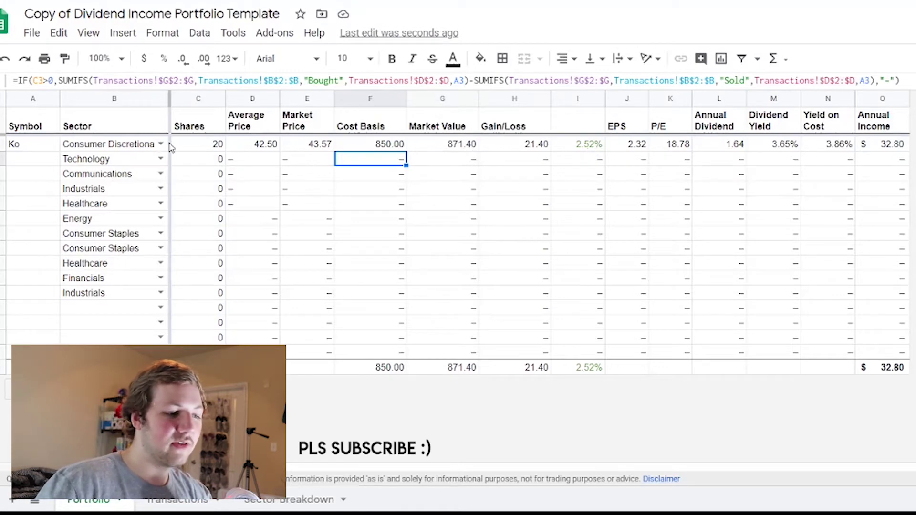
- Edit KO's share count from 20 to 20.5 via the formula bar
click(207, 149)
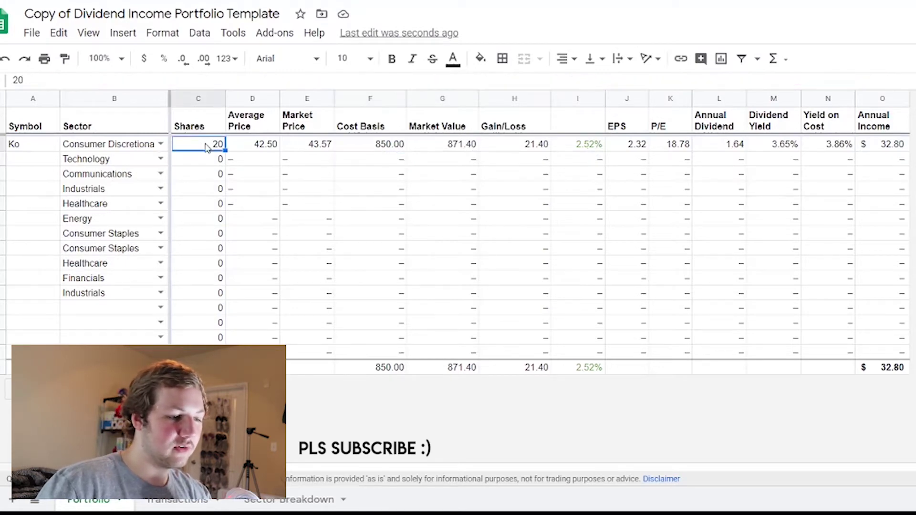
click(354, 82)
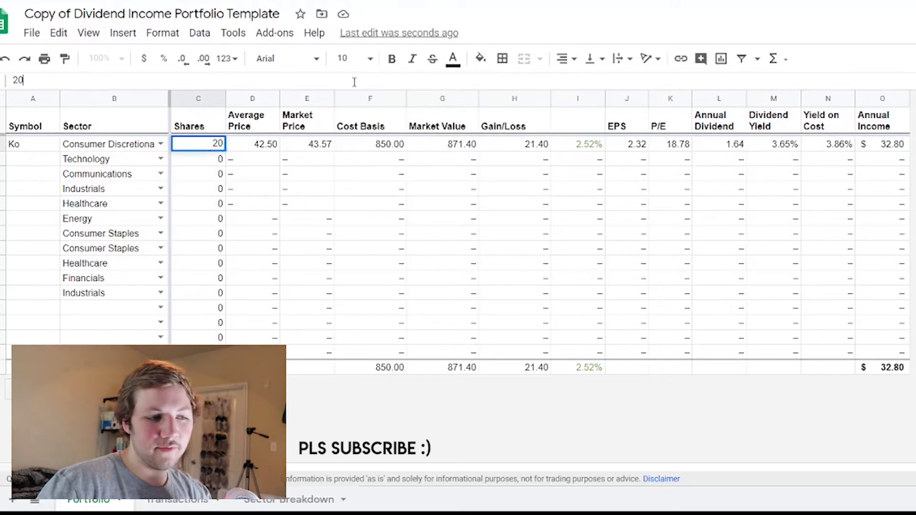
text(.5)
key(Return)
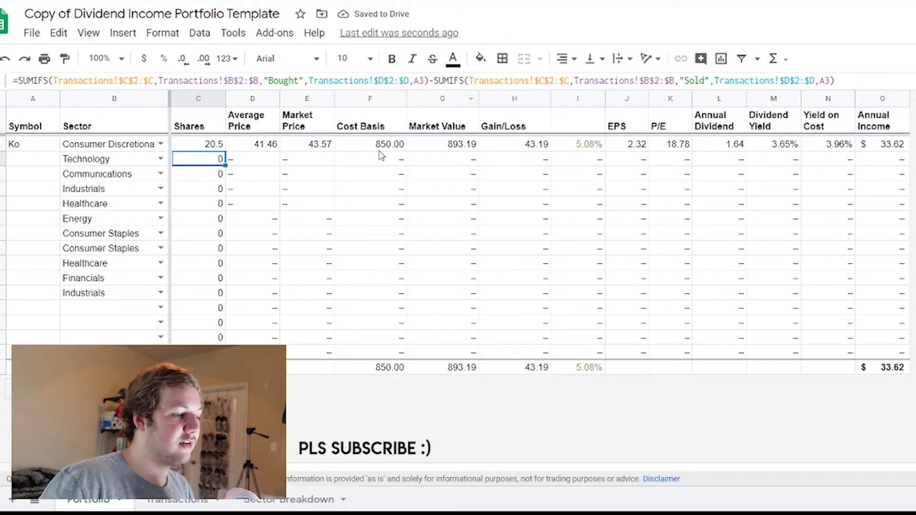
click(225, 148)
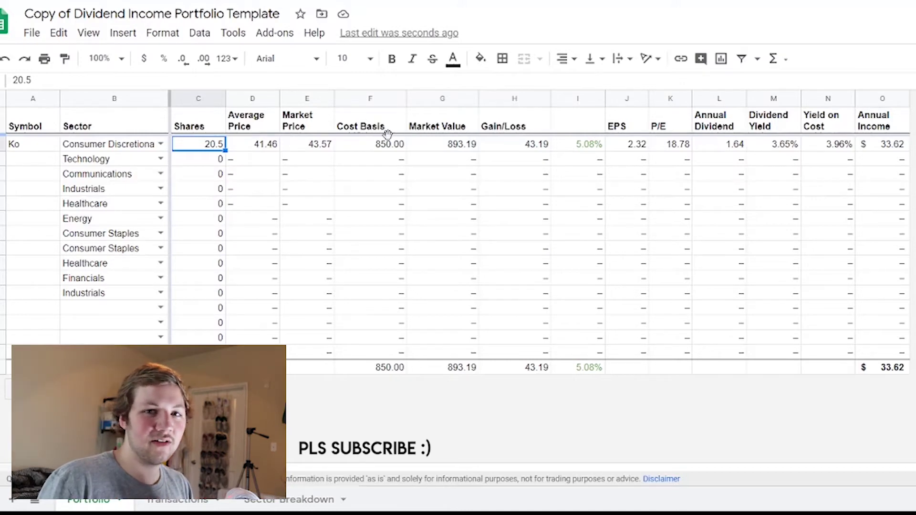
- Change KO's cost basis from 850.00 to 870
click(388, 146)
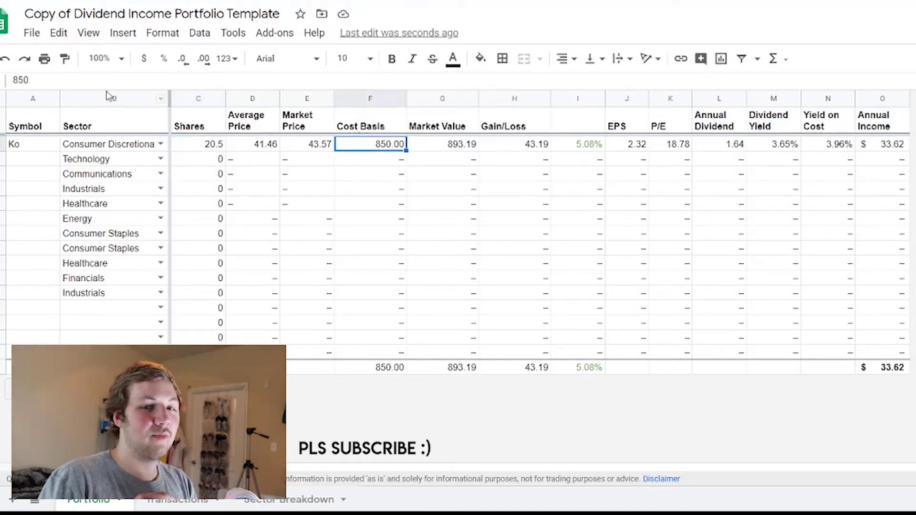
key(BackSpace)
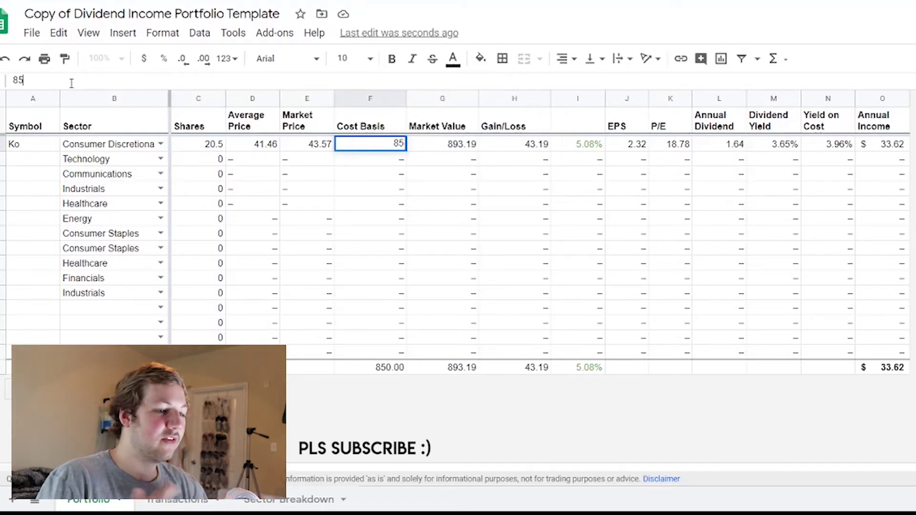
key(BackSpace)
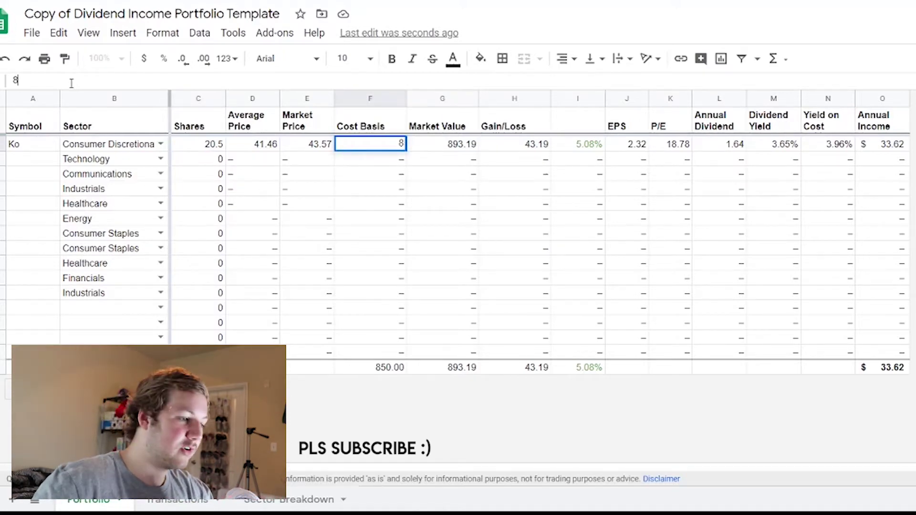
text(70)
key(Return)
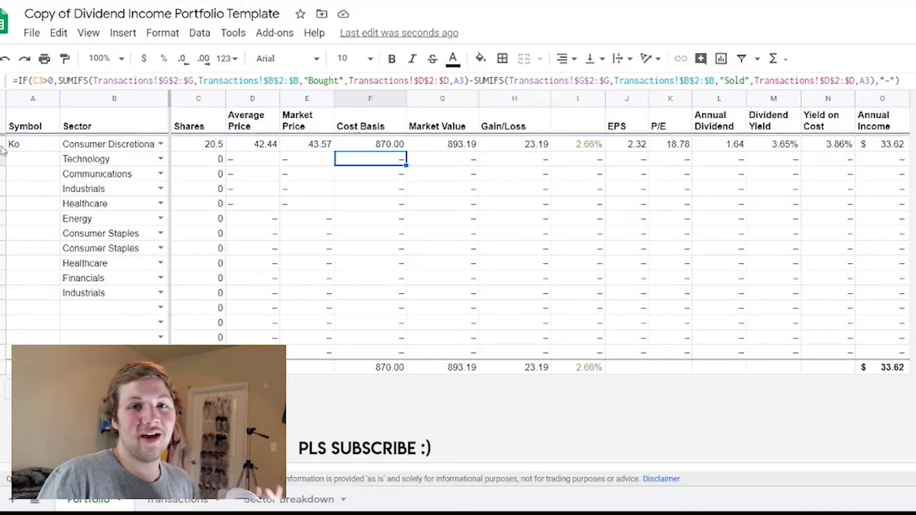
click(24, 161)
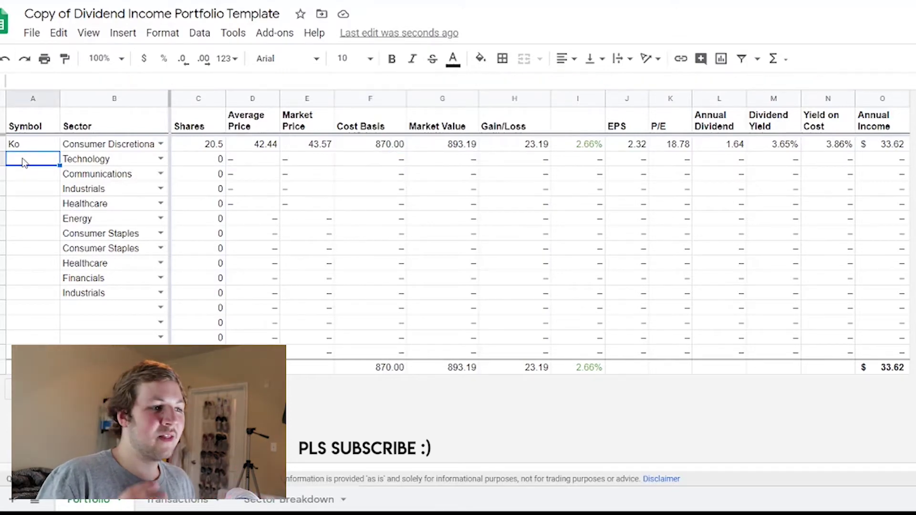
- Enter MMM, Jnj and AApl in the Symbol cells A3 to A5
text(MMM)
key(Return)
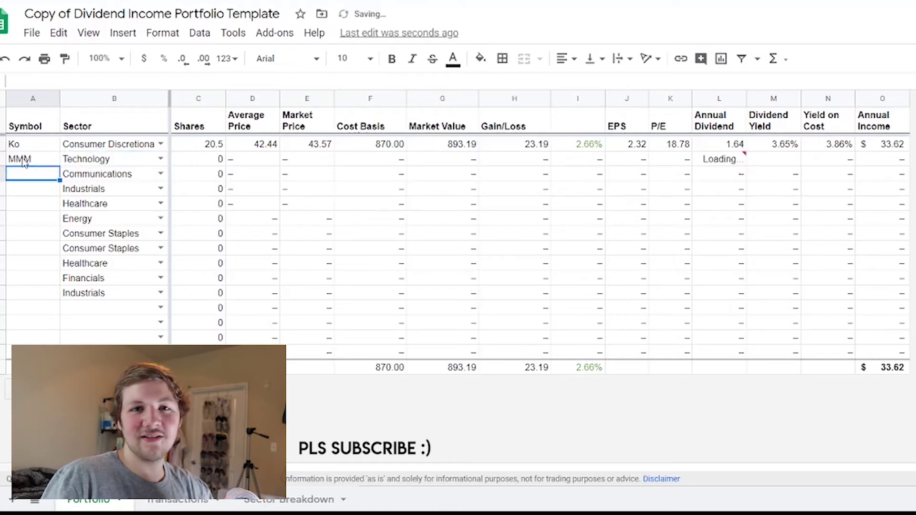
text(Jnj)
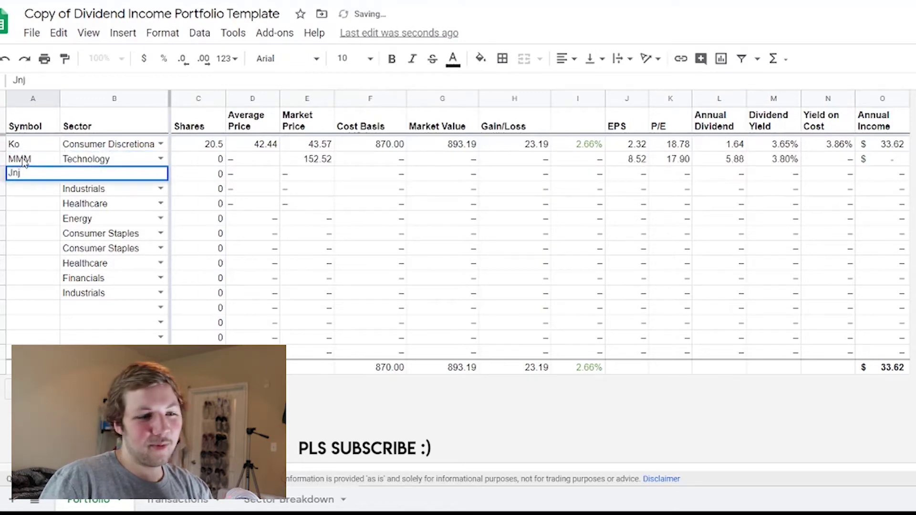
key(Return)
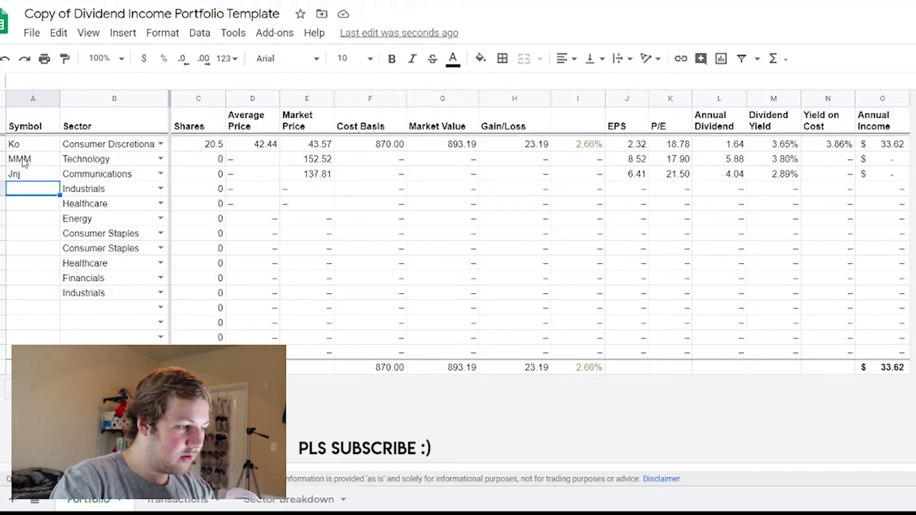
text(AApl)
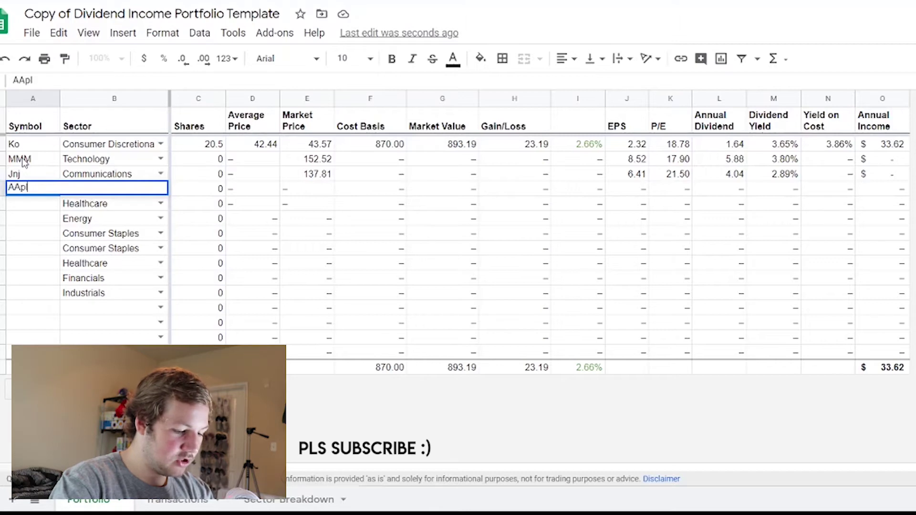
key(Return)
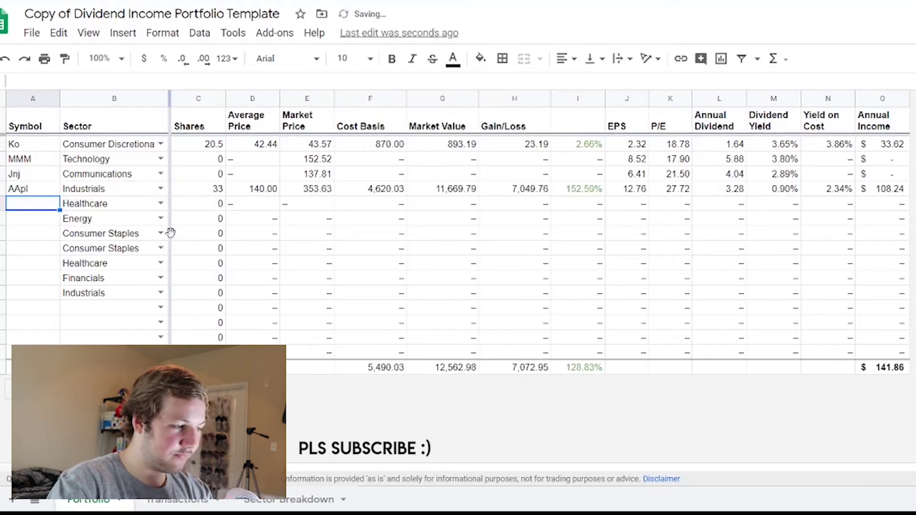
- Enter 10 shares each for MMM and Jnj
click(219, 162)
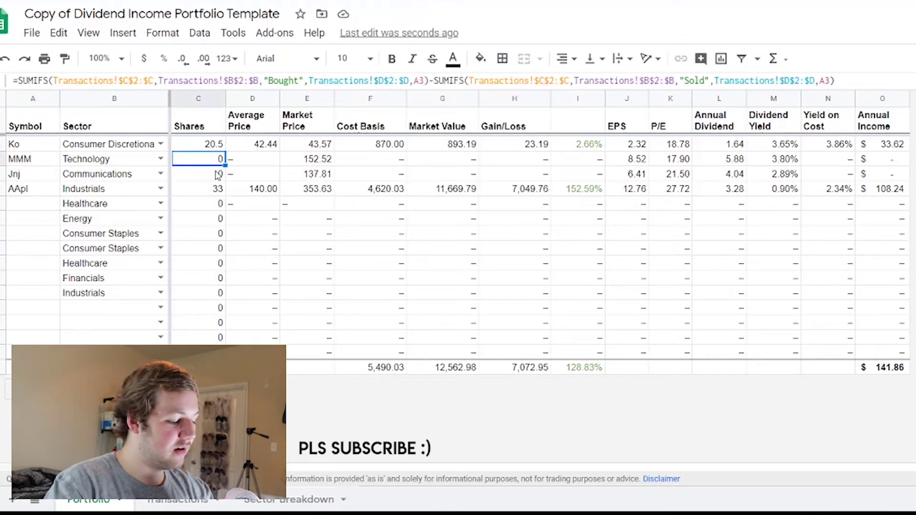
text(10)
key(Return)
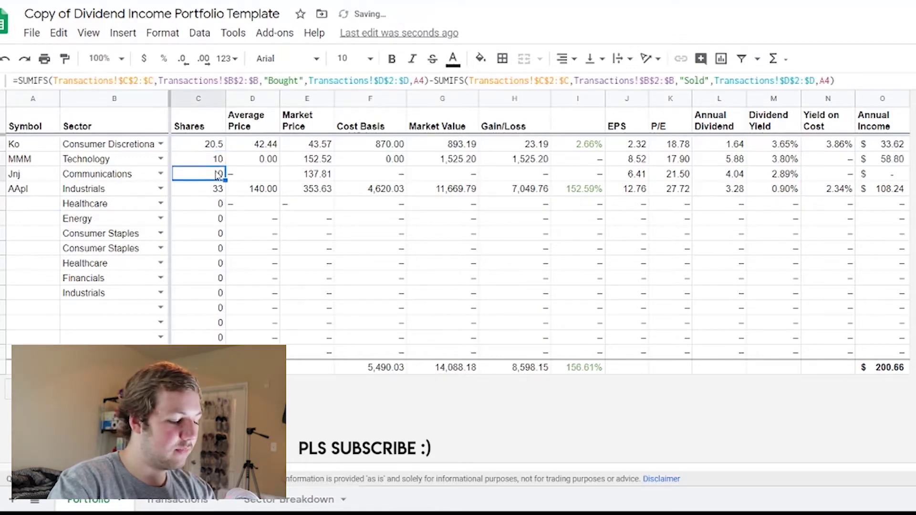
text(10)
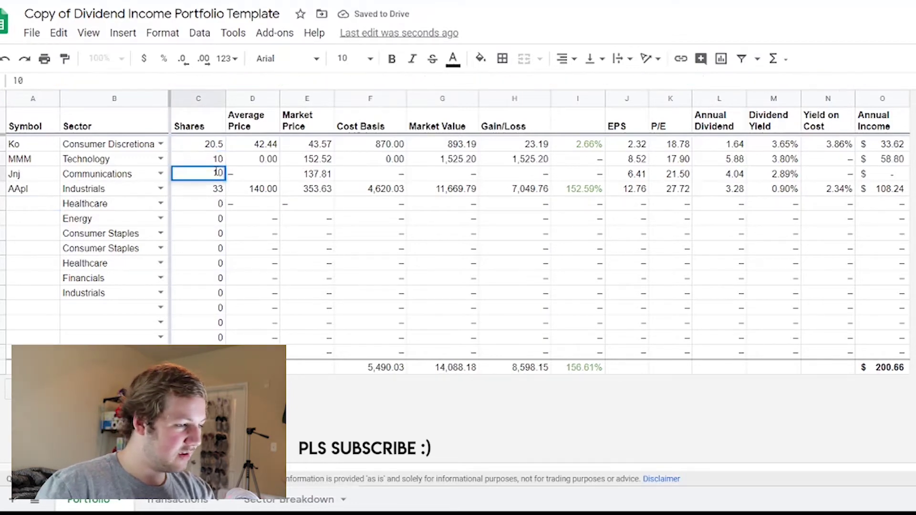
key(Return)
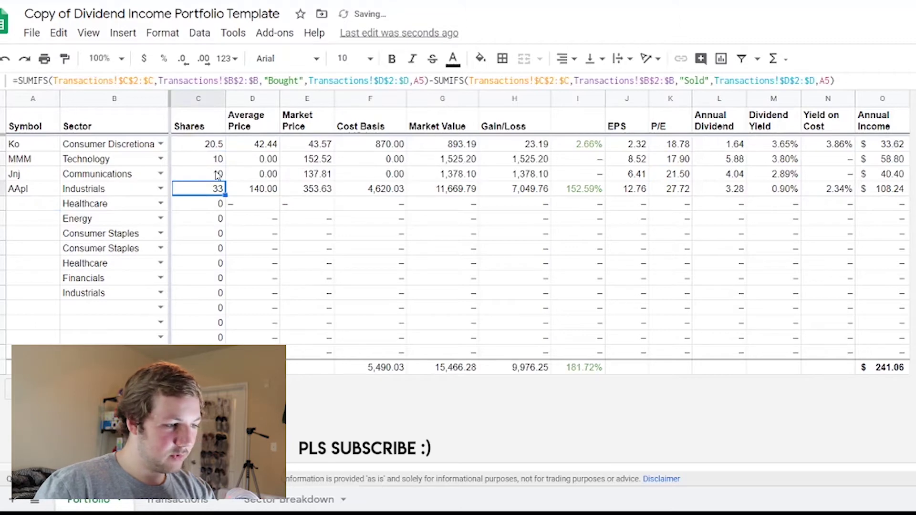
- Set cost bases of 1278.10 for Jnj and 1,425.20 for MMM
click(396, 178)
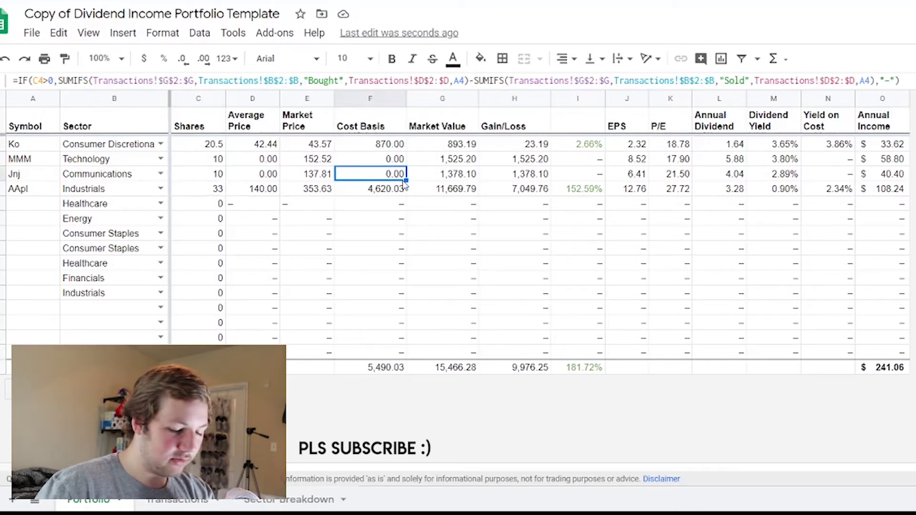
text(1278.10)
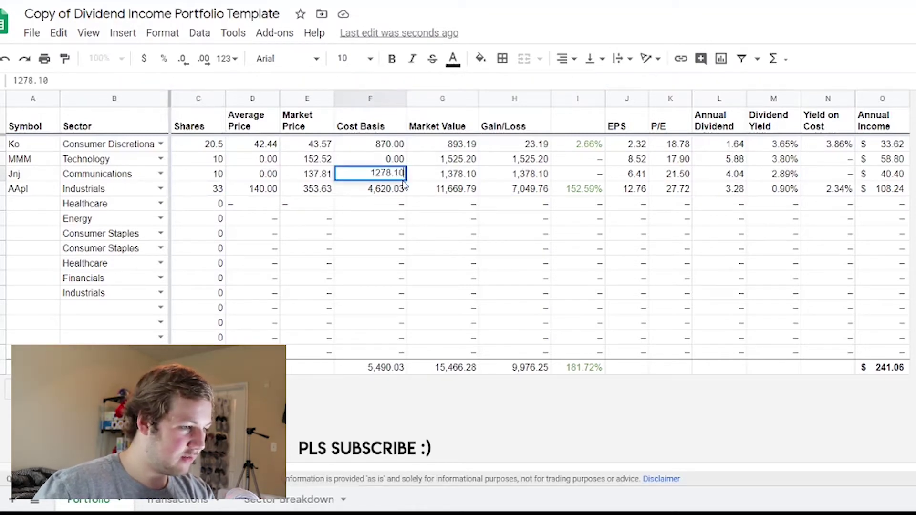
key(Return)
click(401, 162)
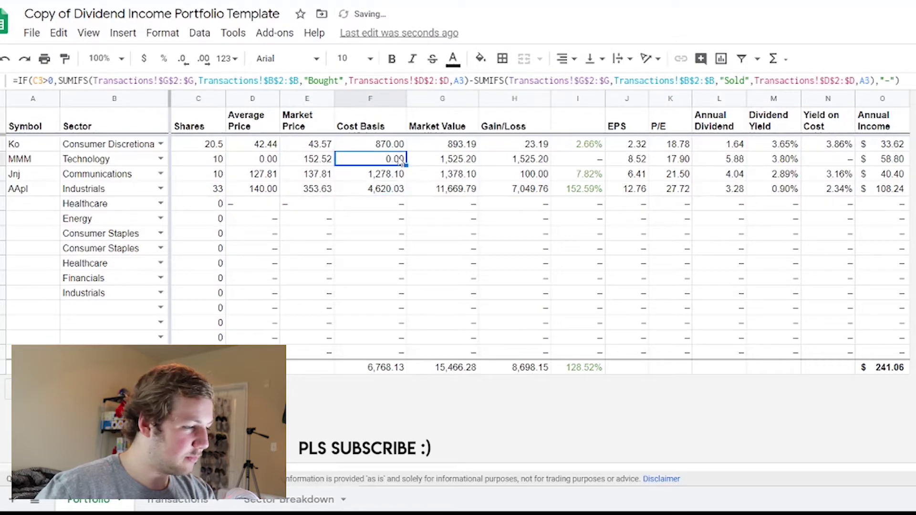
text(1,425)
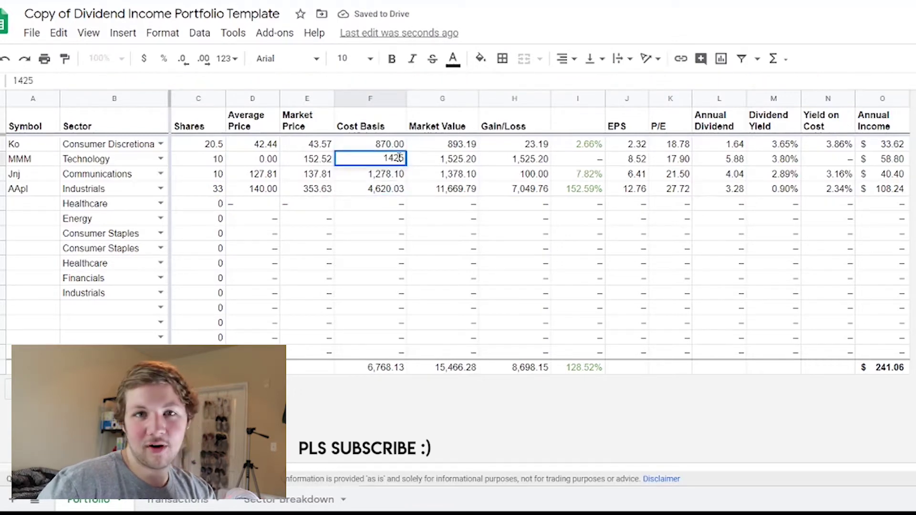
text(.20)
key(Return)
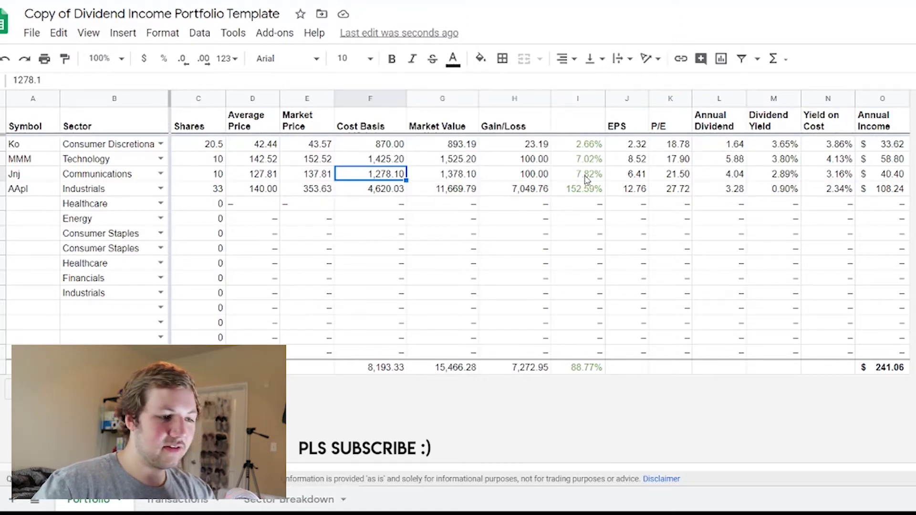
drag(587, 179, 520, 328)
right_click(520, 328)
click(414, 251)
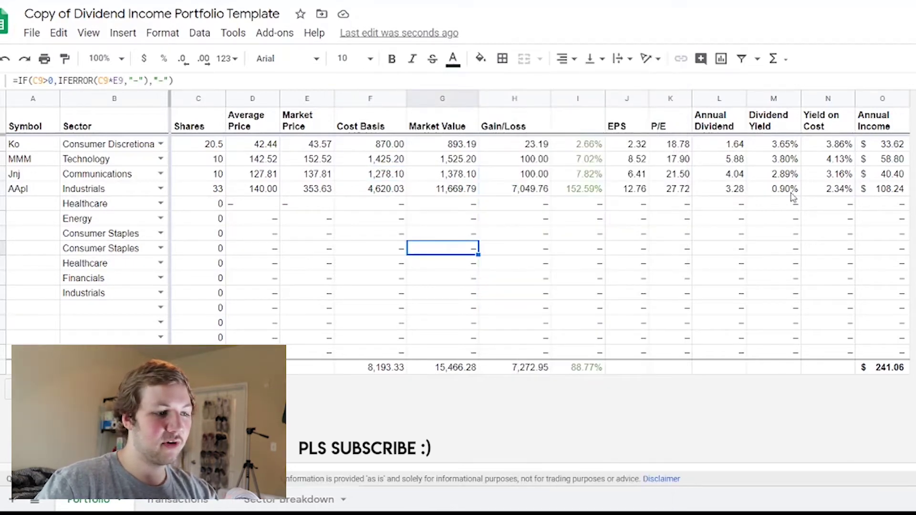
click(897, 192)
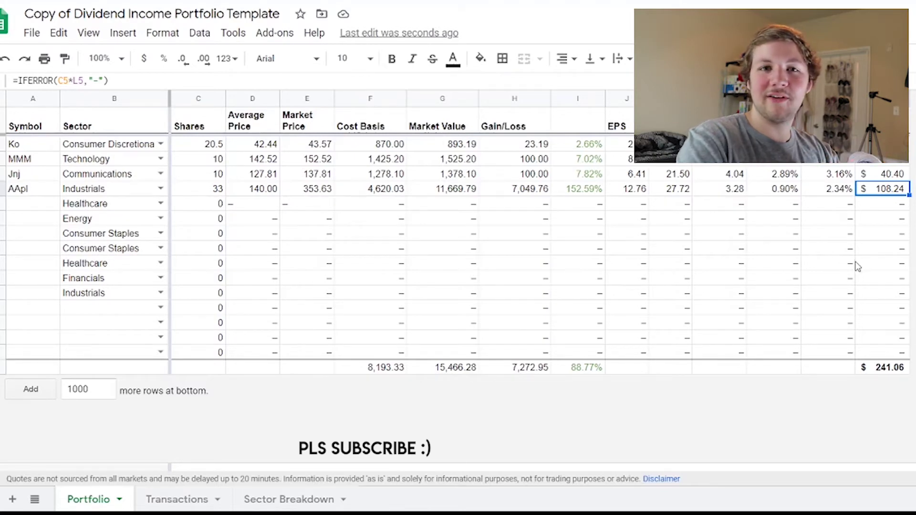
click(40, 204)
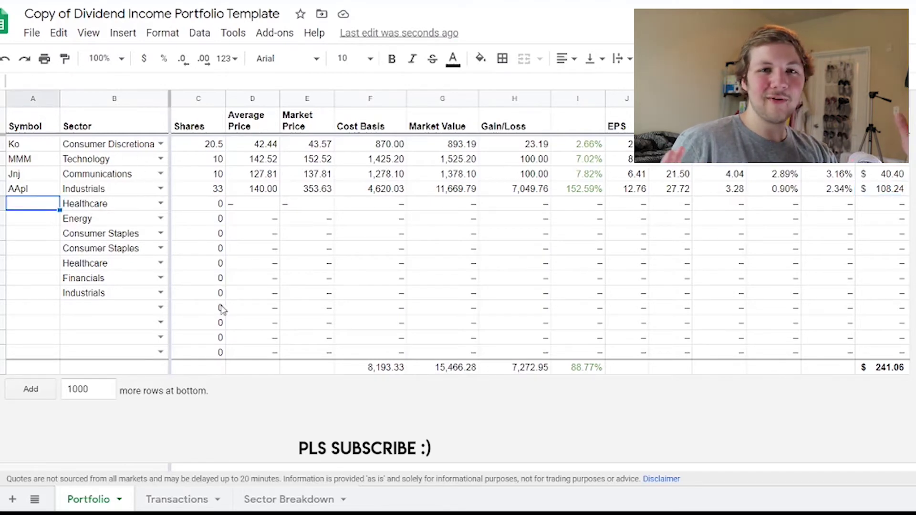
- Switch to the Sector Breakdown sheet to view the sector percentages and pie chart
click(292, 502)
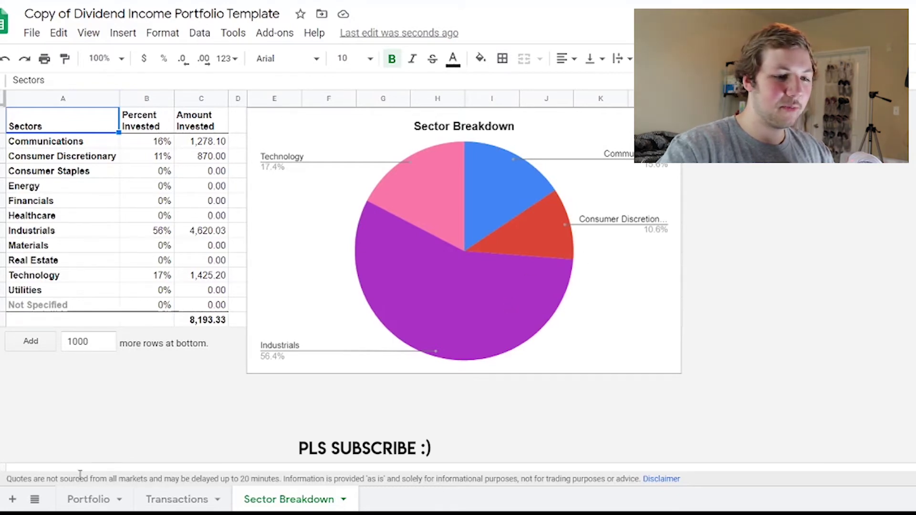
- Switch back to the Portfolio sheet showing Ko, MMM, Jnj and AApl
click(85, 501)
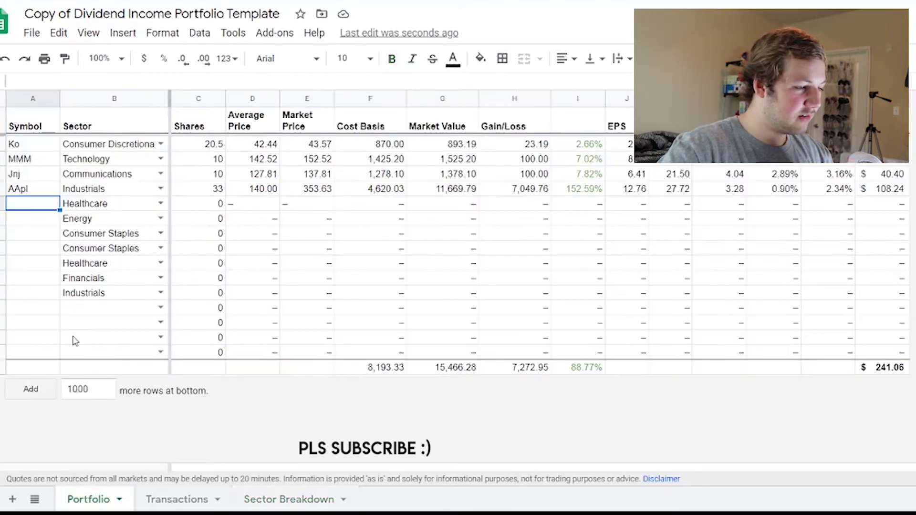